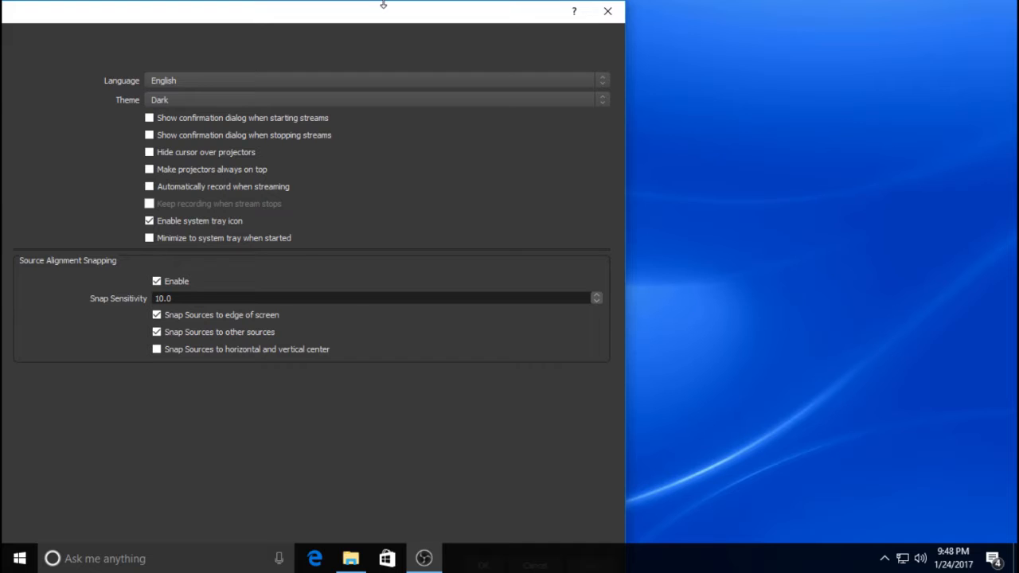
Step: Move the Settings window fully into view and examine the streaming service, server and stream key settings
left_click_drag(353, 17, 466, 27)
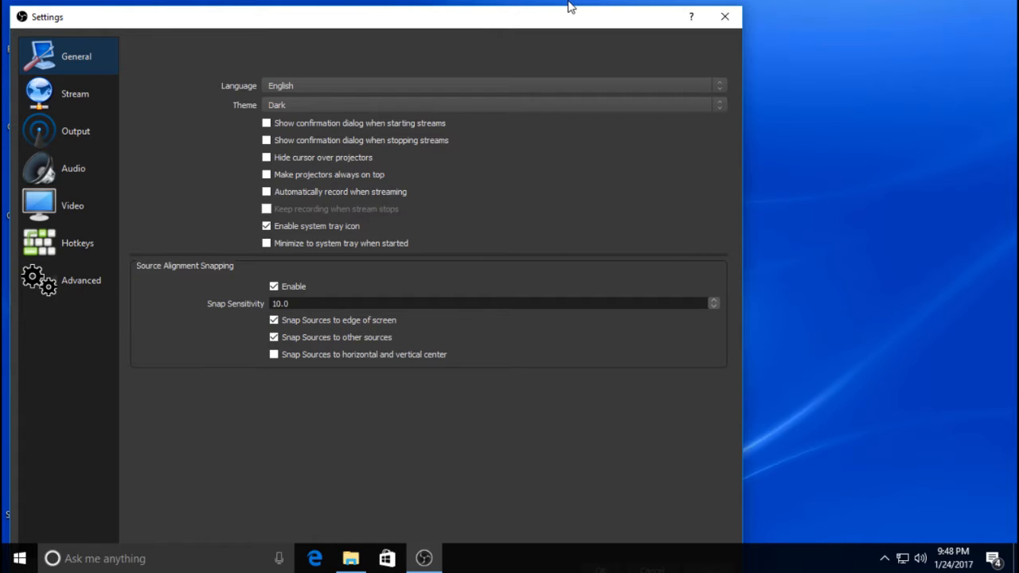
left_click(71, 93)
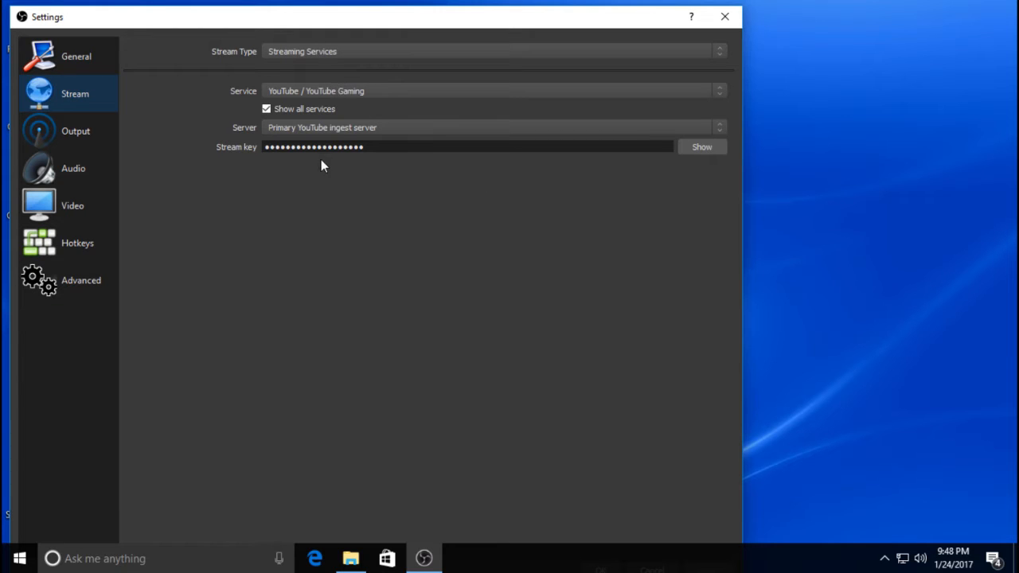
left_click(78, 130)
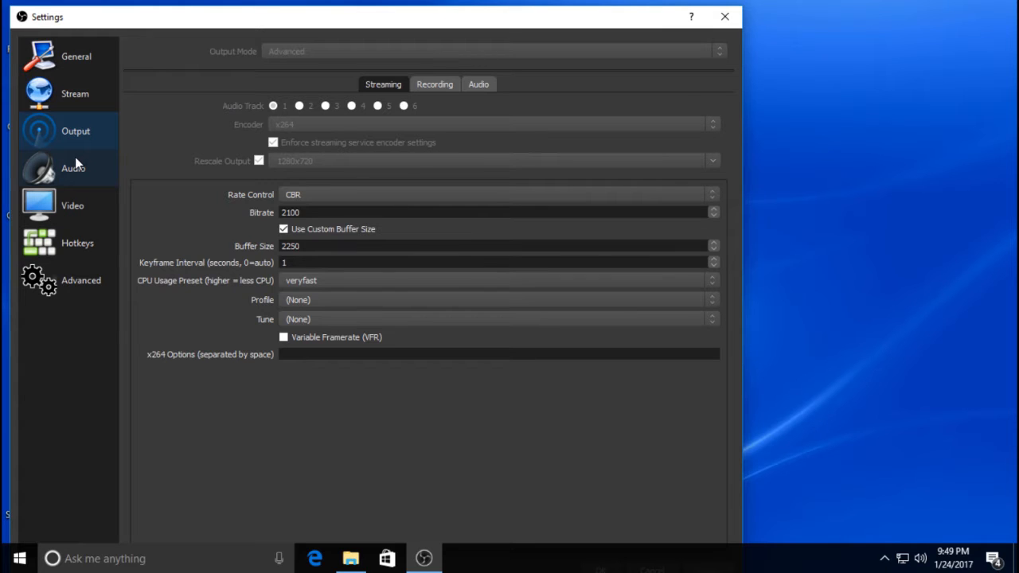
left_click(86, 97)
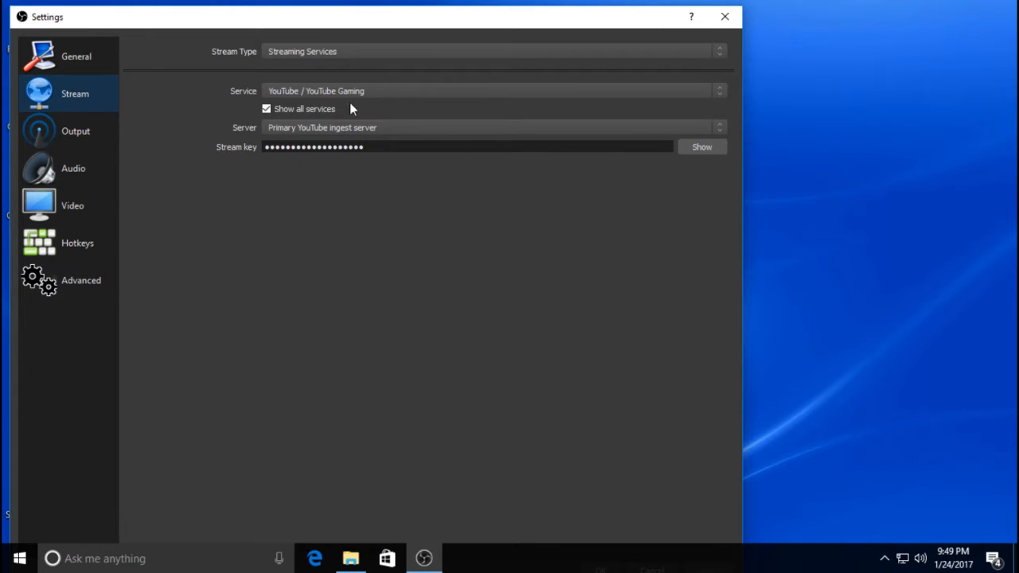
Step: Go over the streaming output's bitrate and keyframe interval, and select veryfast as the CPU usage preset
left_click(44, 134)
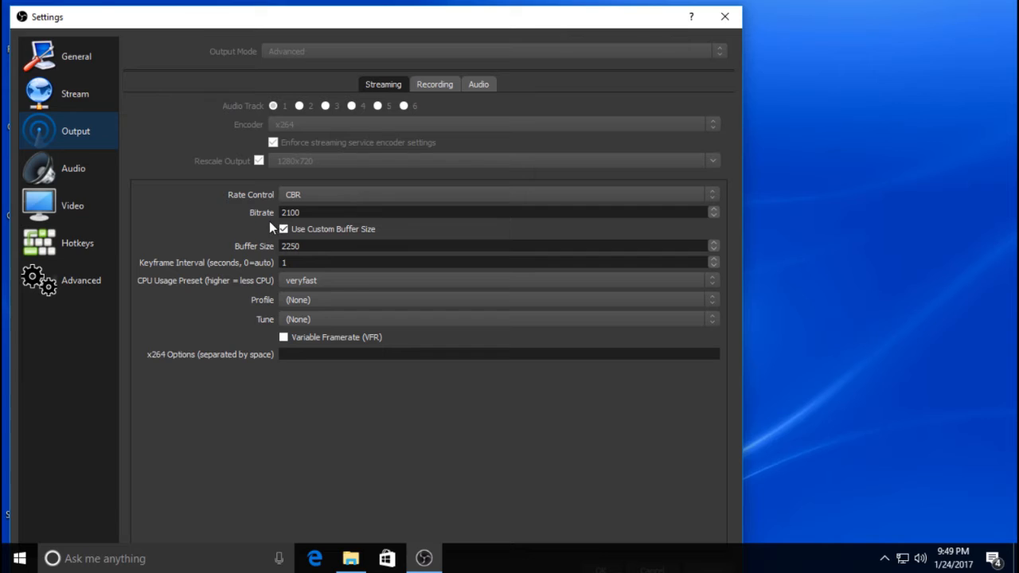
left_click(307, 212)
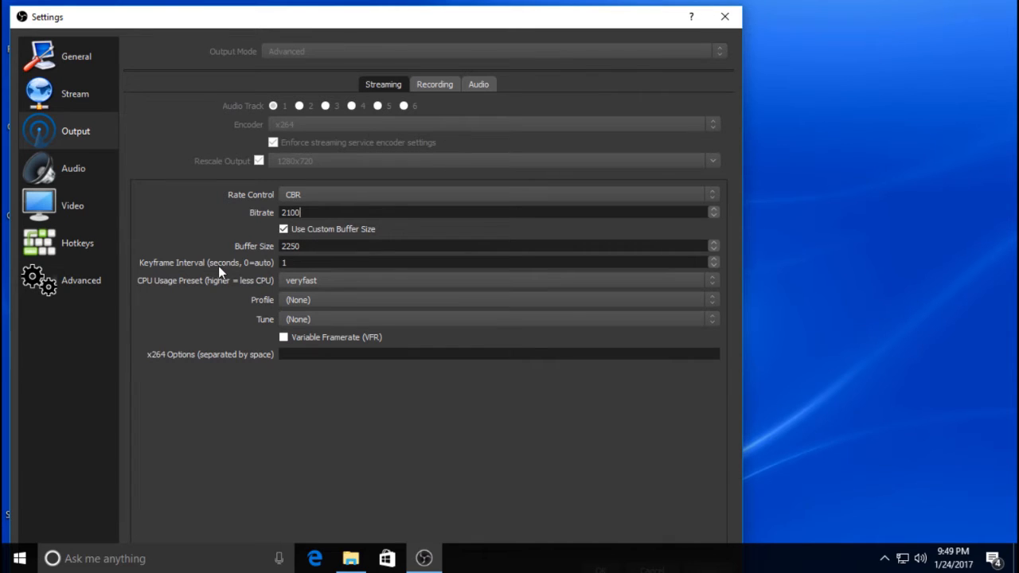
left_click(294, 262)
left_click(716, 276)
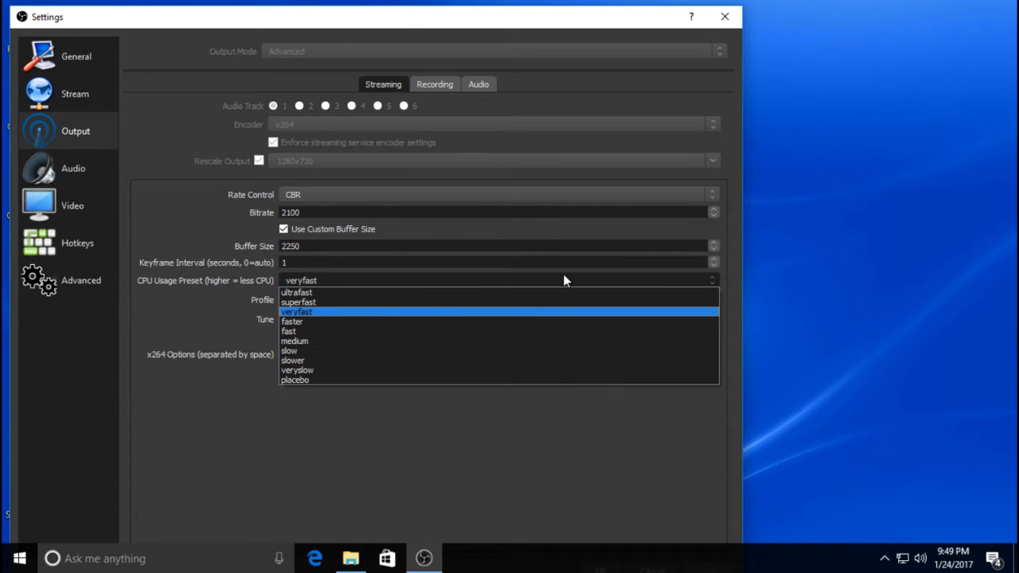
left_click(301, 310)
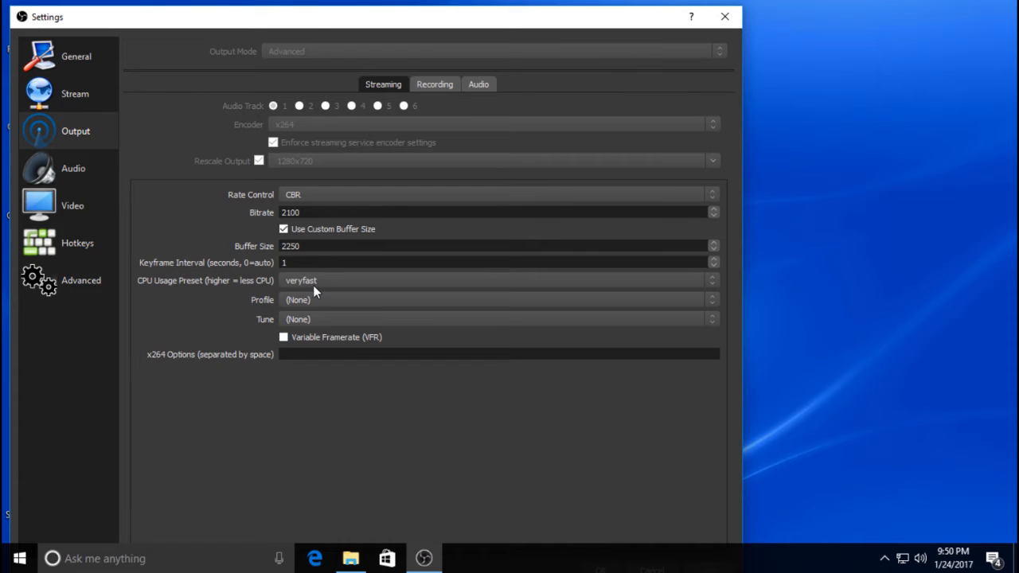
Step: Examine the audio devices, the video resolution and frame rate, and the advanced settings
left_click(50, 171)
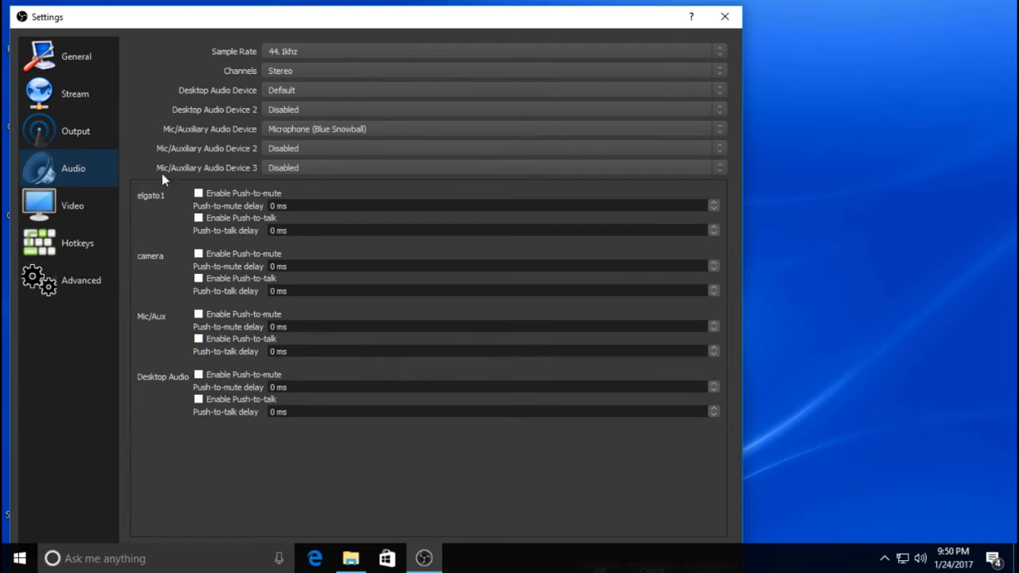
left_click(80, 206)
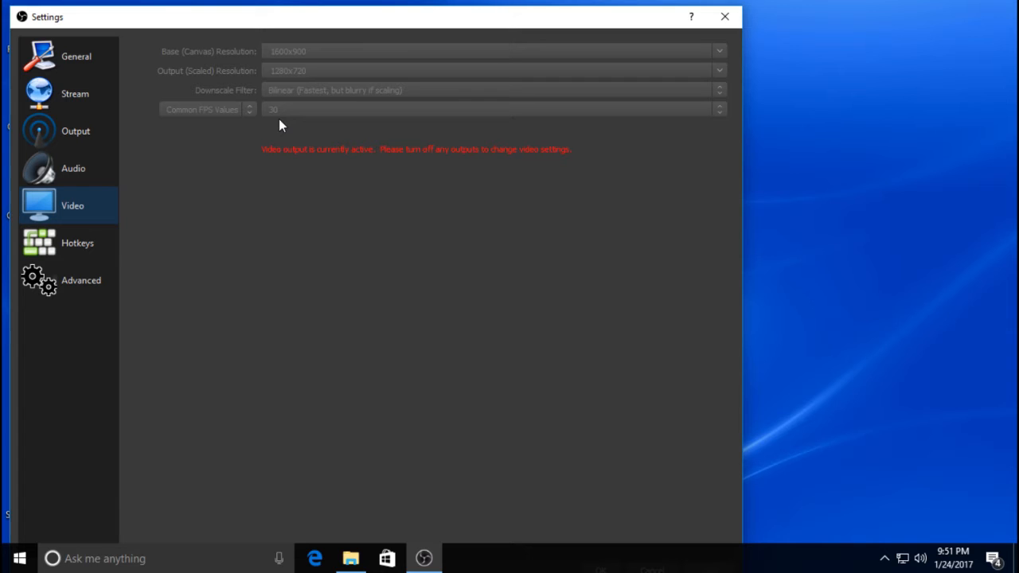
left_click(78, 288)
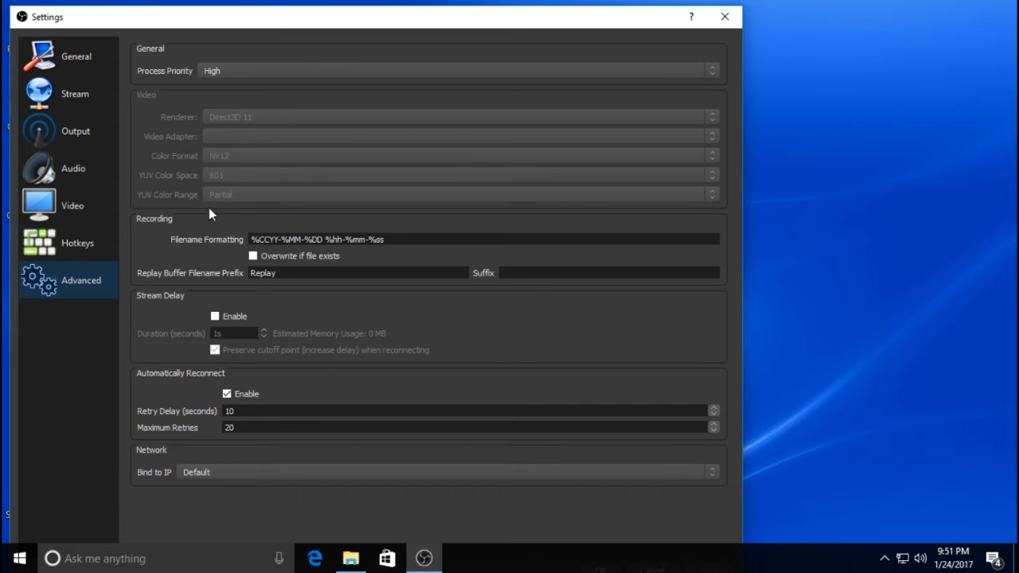
left_click(88, 203)
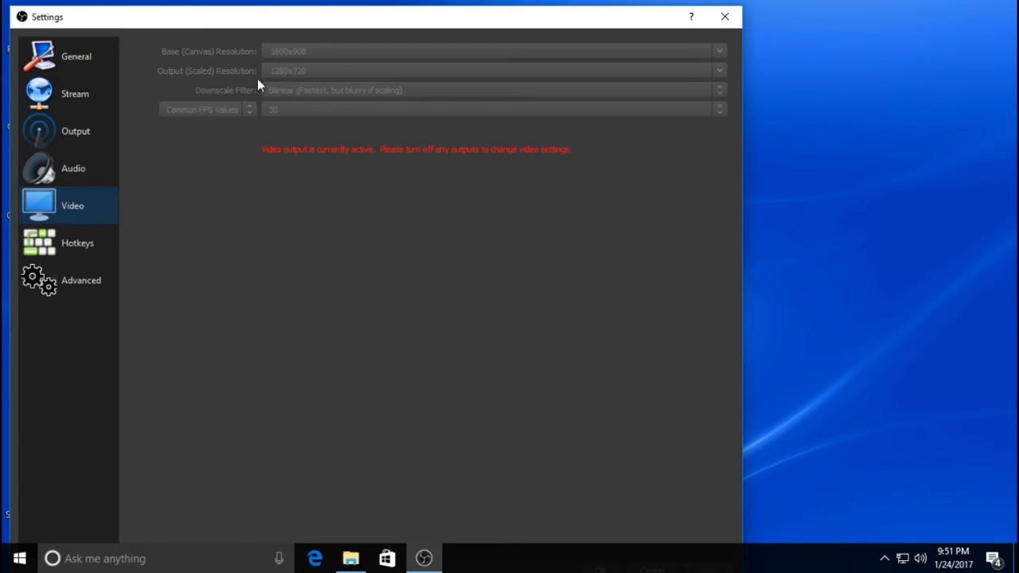
Step: Recheck the streaming output's bitrate, keyframe interval and buffer size, and reselect the veryfast CPU usage preset
left_click(82, 132)
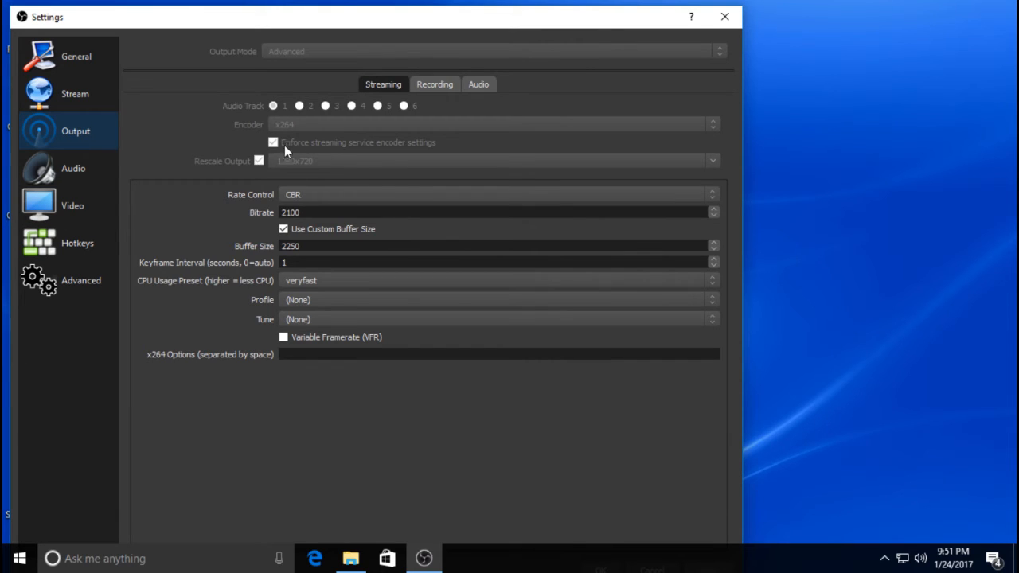
left_click(303, 211)
left_click(299, 265)
left_click(310, 245)
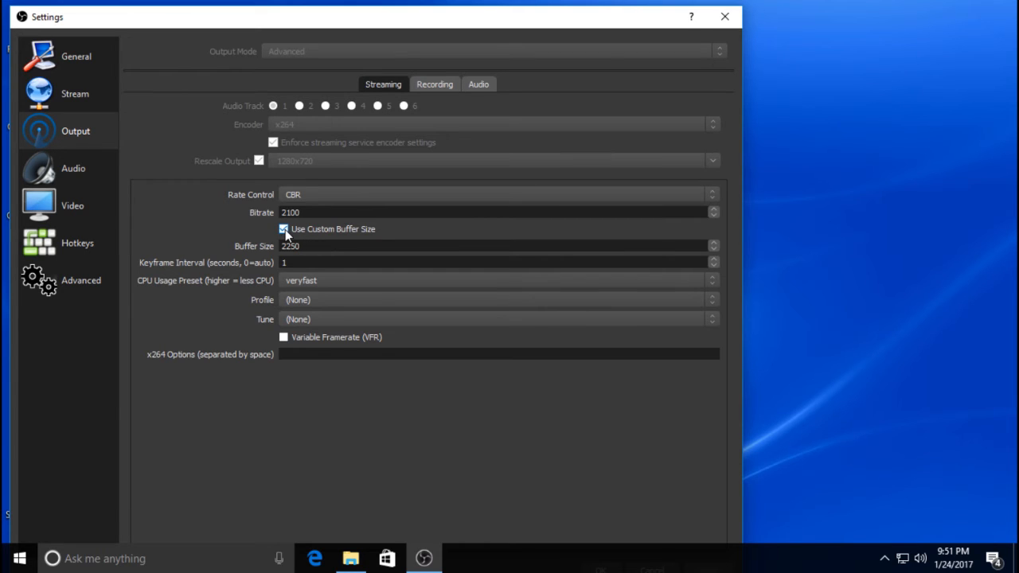
left_click(328, 279)
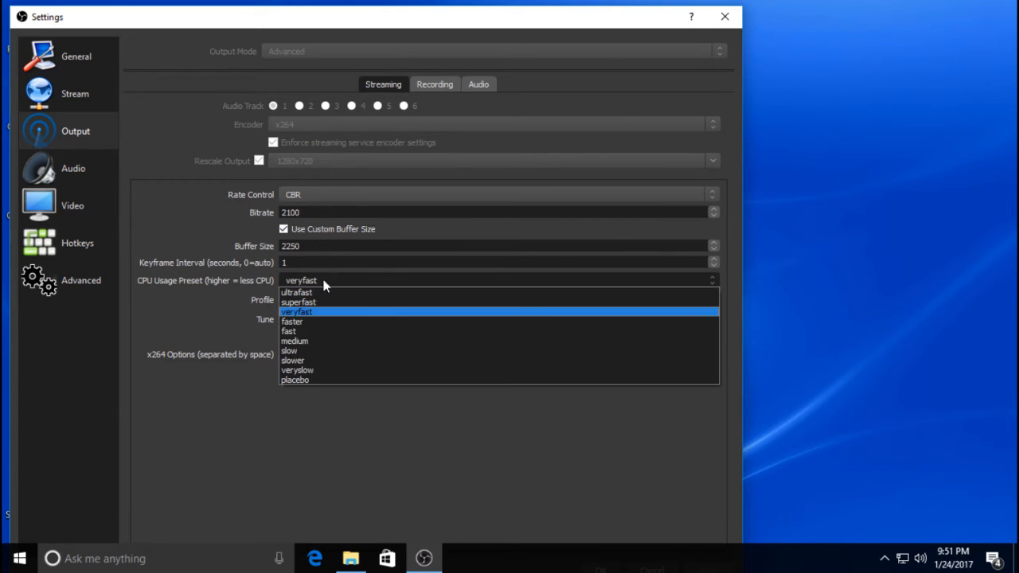
left_click(294, 312)
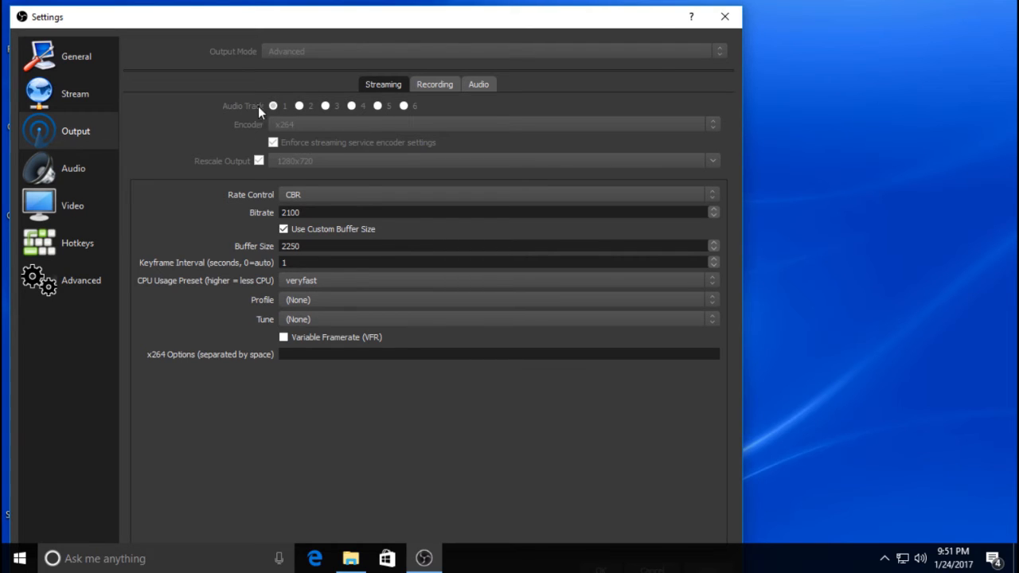
left_click(88, 103)
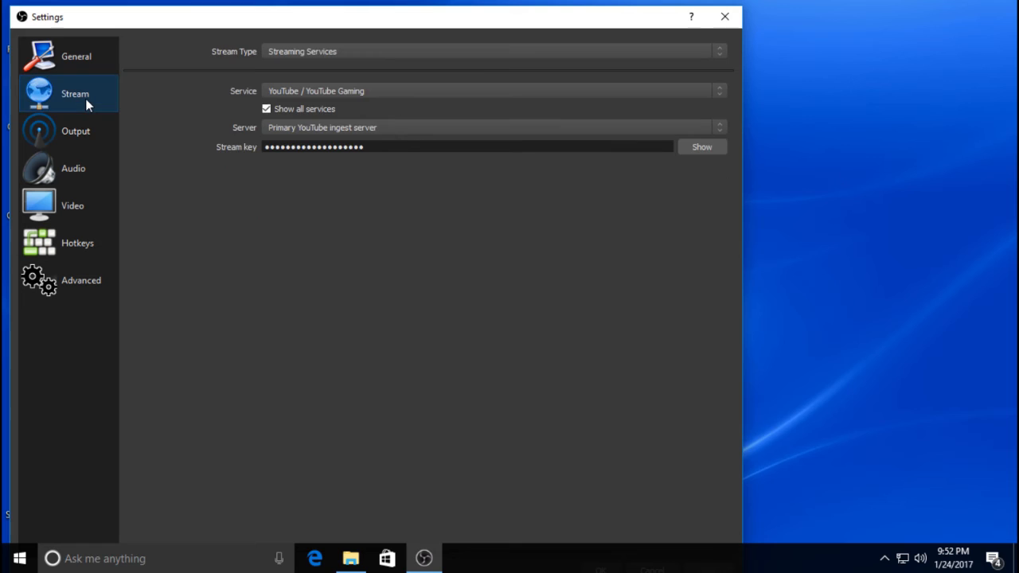
left_click(75, 128)
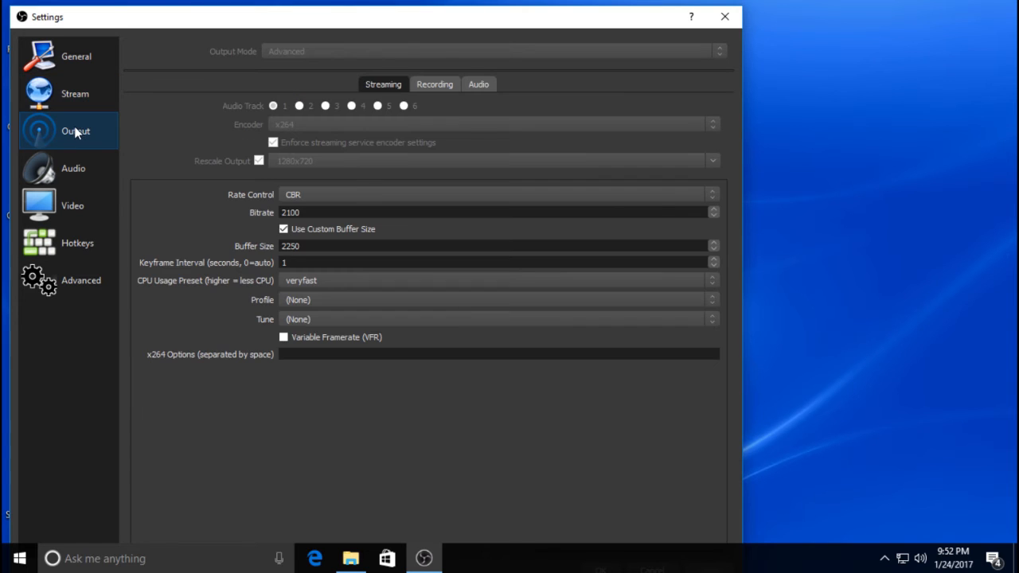
left_click(77, 67)
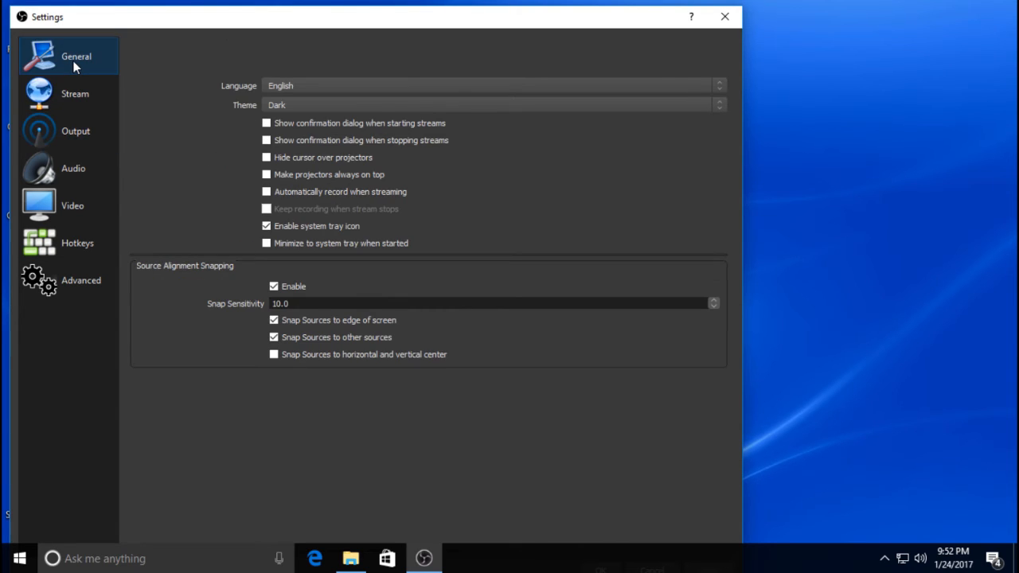
left_click(87, 101)
Step: Examine the output settings for recording and for the audio tracks, and return to the streaming output settings
left_click(89, 139)
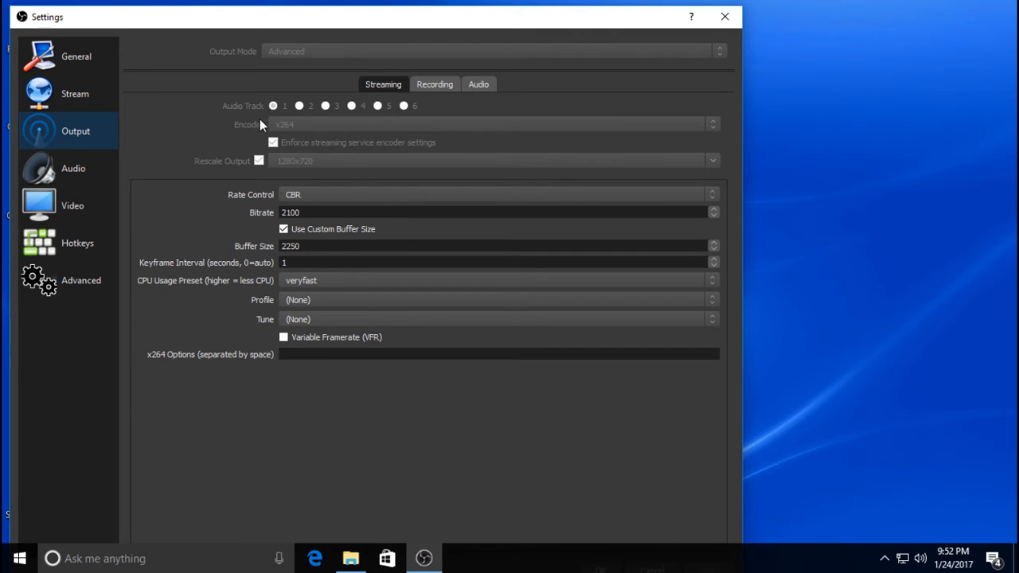
left_click(434, 84)
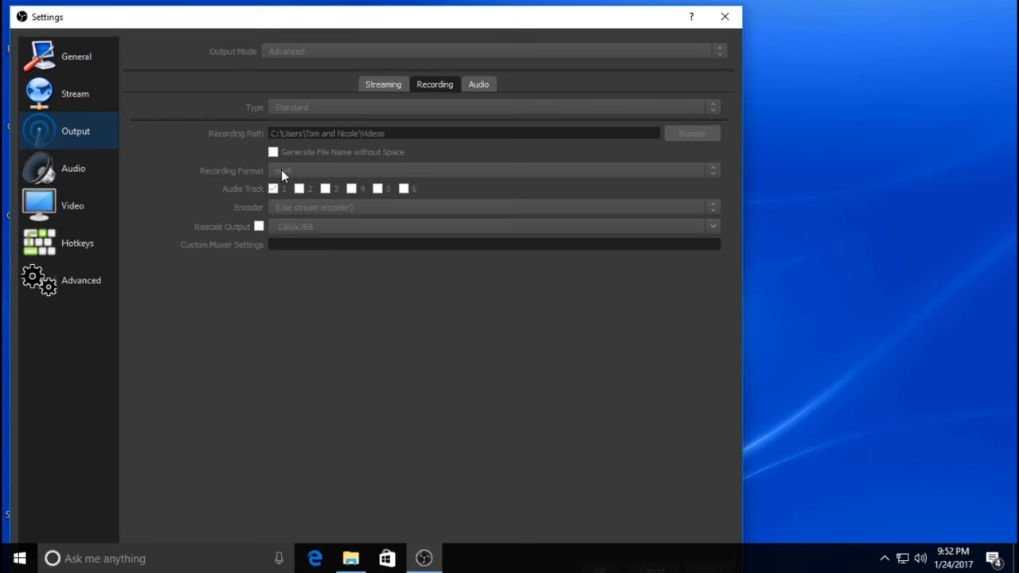
left_click(487, 86)
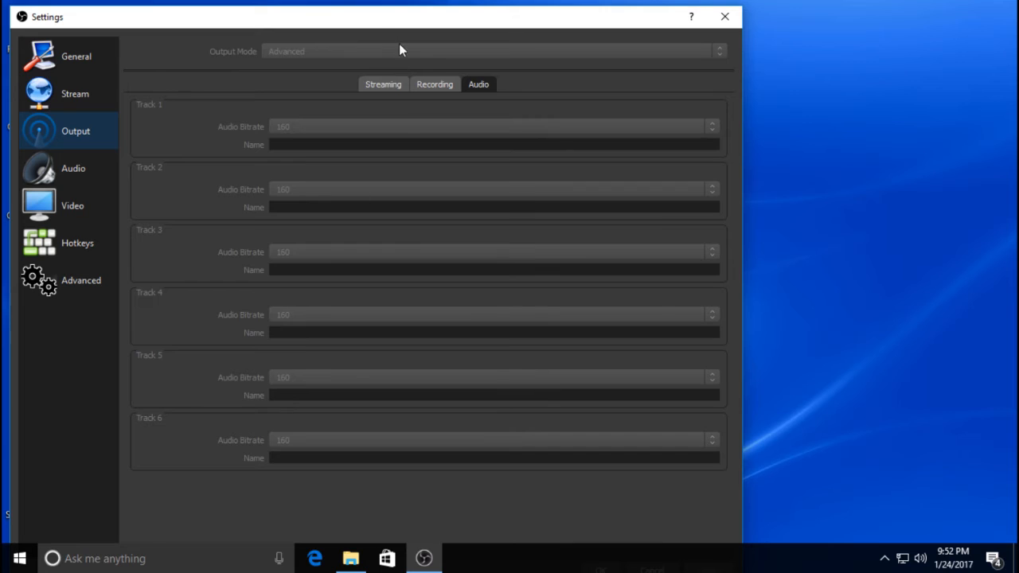
left_click(390, 84)
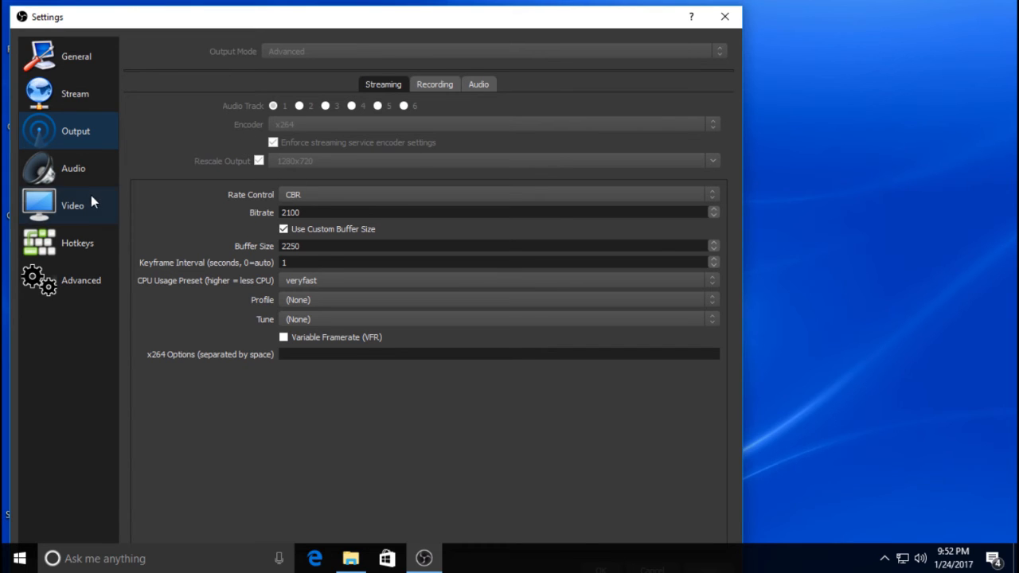
Step: Review the audio, video resolution and frame rate, stream service and streaming output settings once more
left_click(76, 176)
left_click(78, 137)
left_click(75, 206)
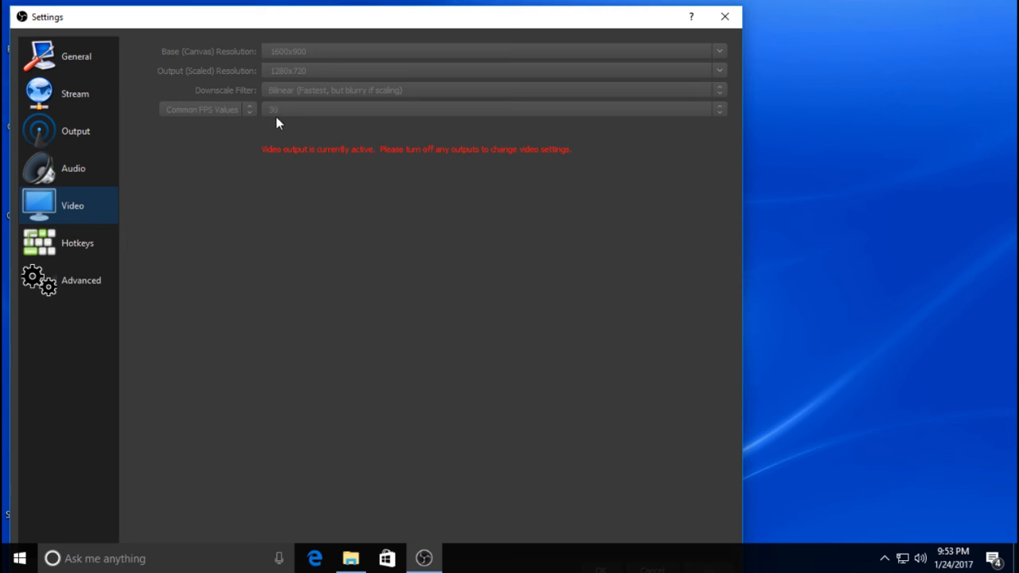
left_click(87, 94)
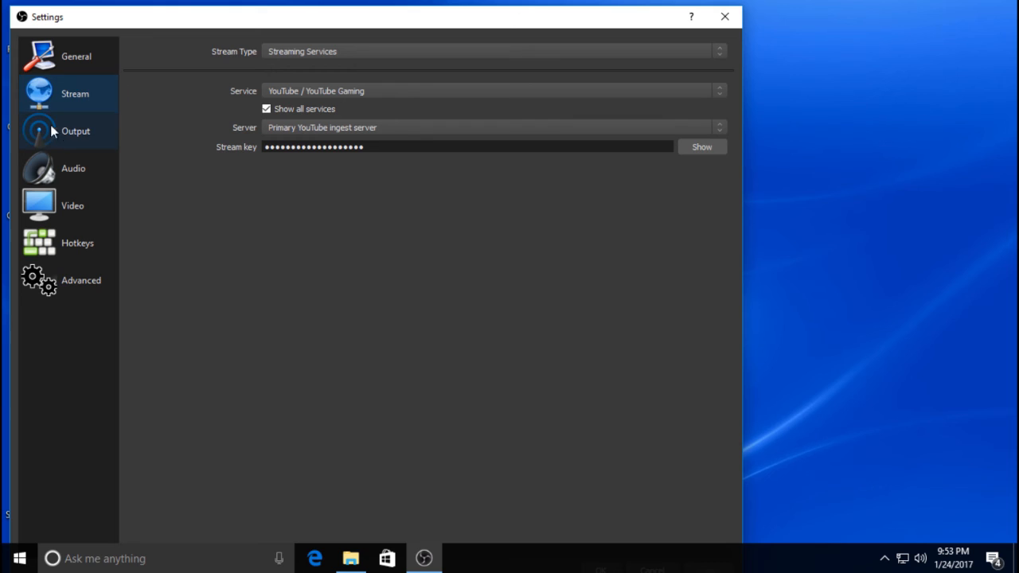
left_click(79, 129)
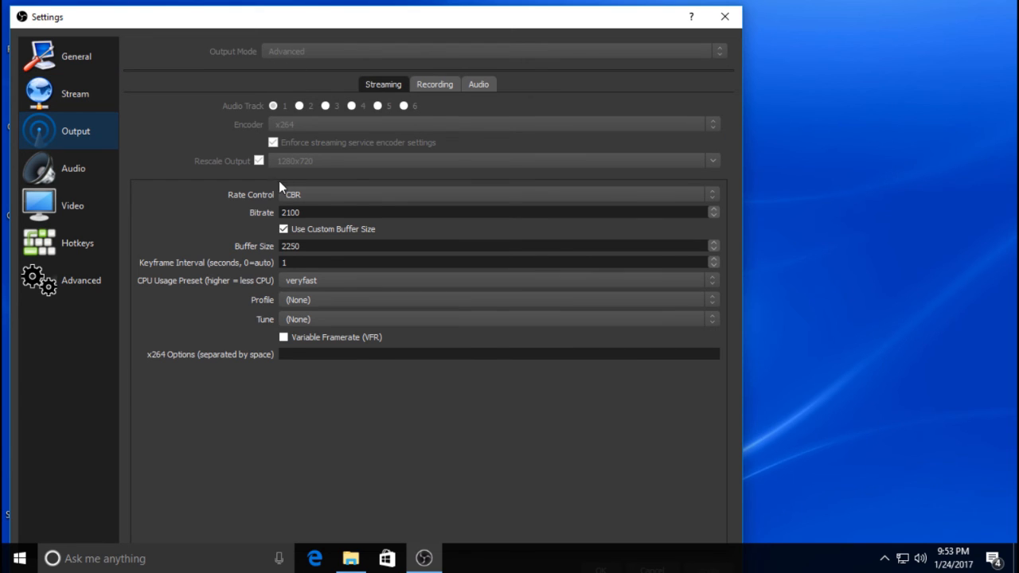